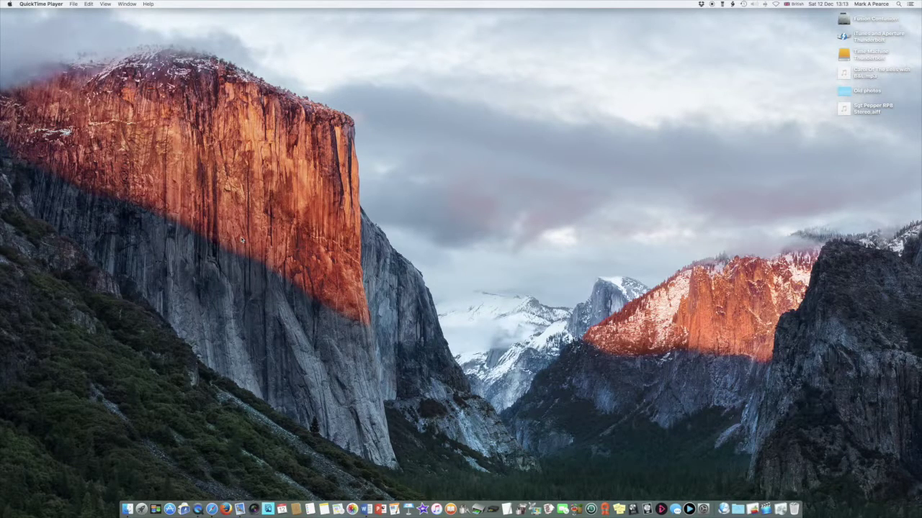
Step: View the About This Mac overview, then close it
left_click(10, 4)
left_click(13, 13)
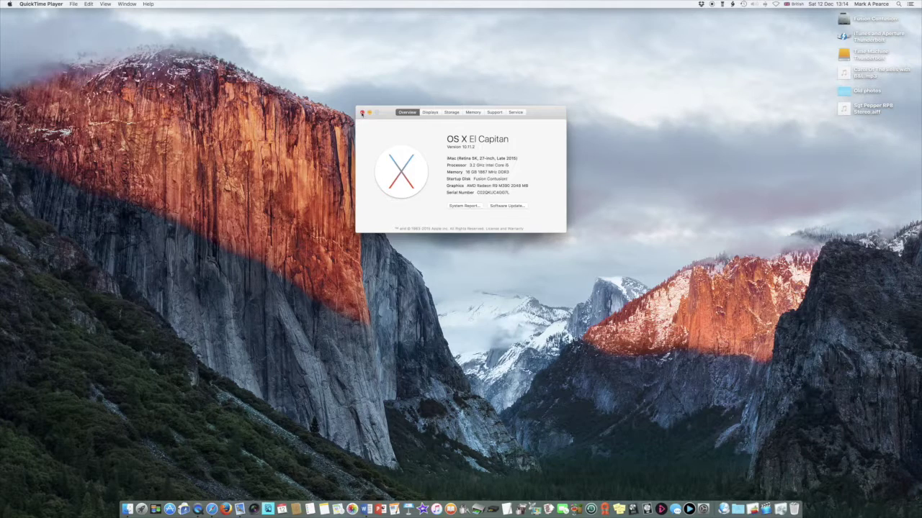
left_click(363, 113)
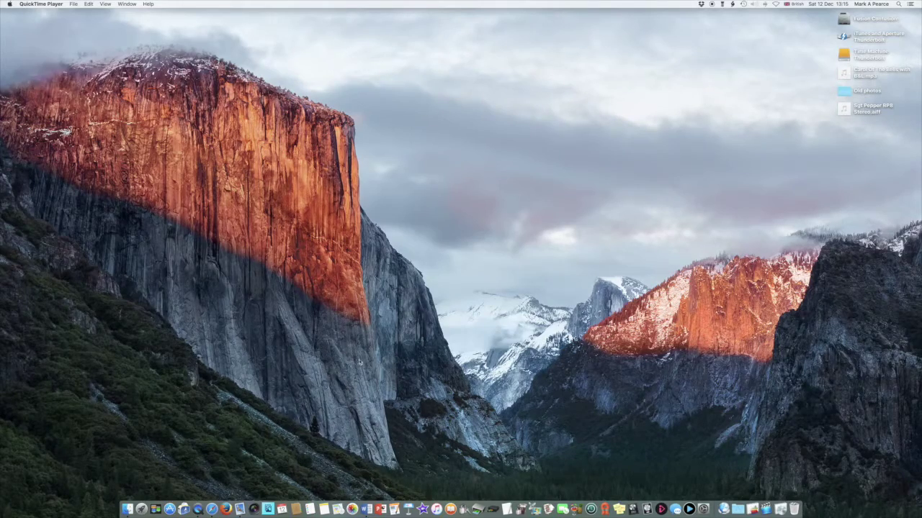
Step: Peek at the neighbouring desktop space, then view all spaces in Mission Control
key("ctrl+Right")
key("ctrl+Left")
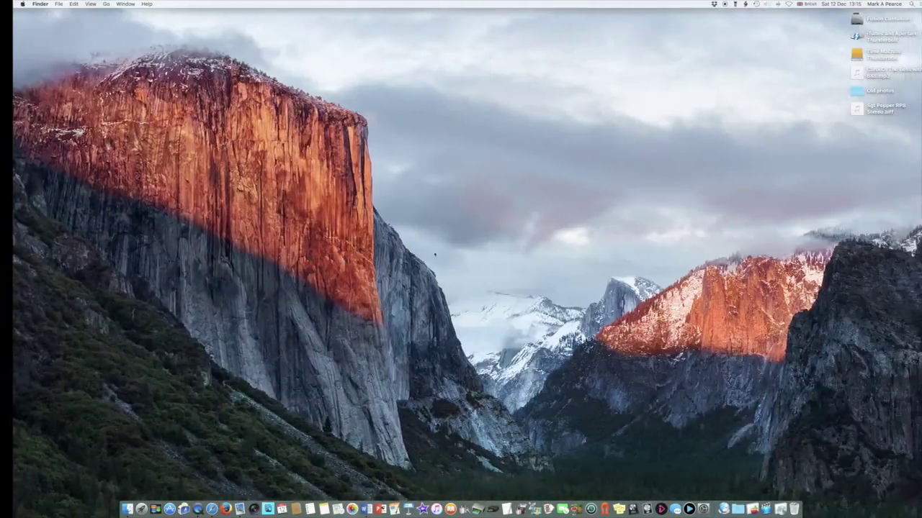
key("ctrl+Right")
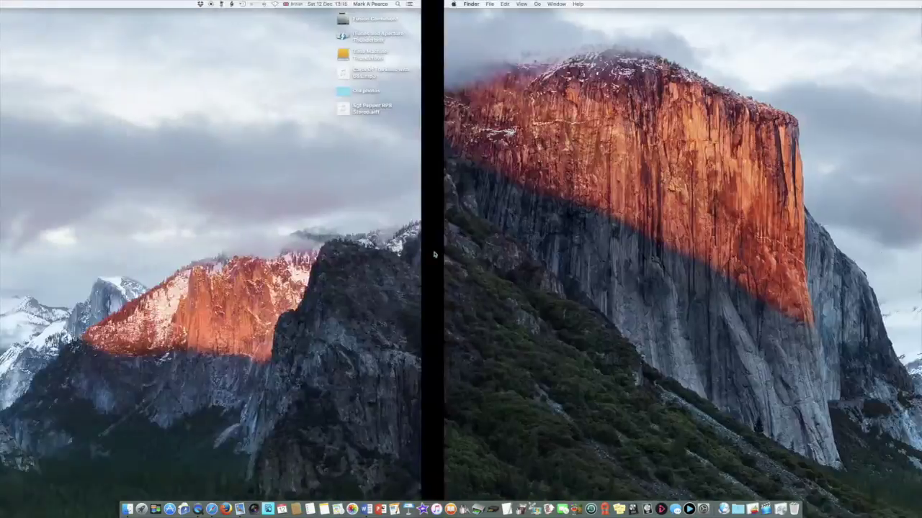
key("ctrl+Left")
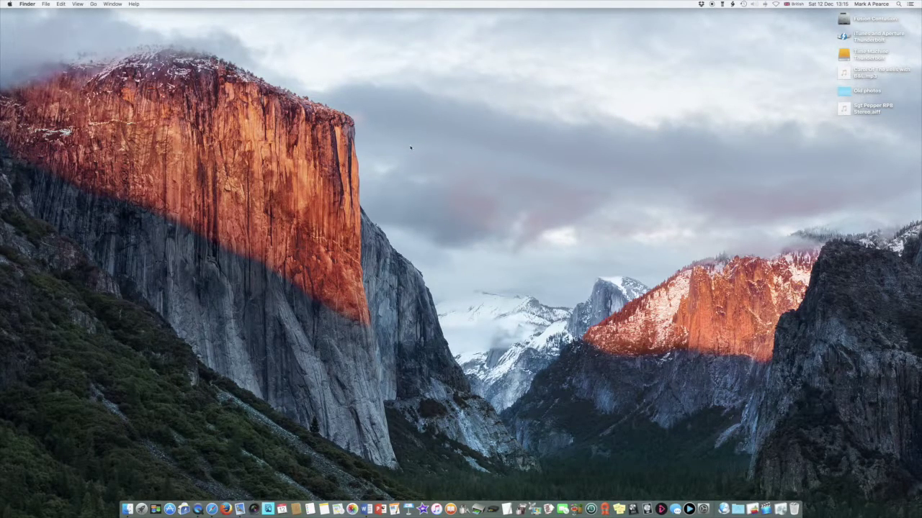
key("ctrl+Up")
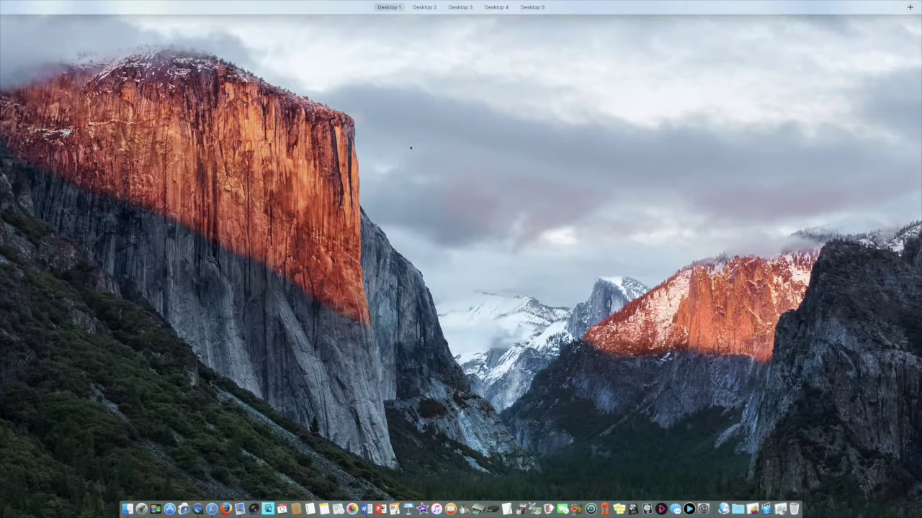
mouse_move(419, 19)
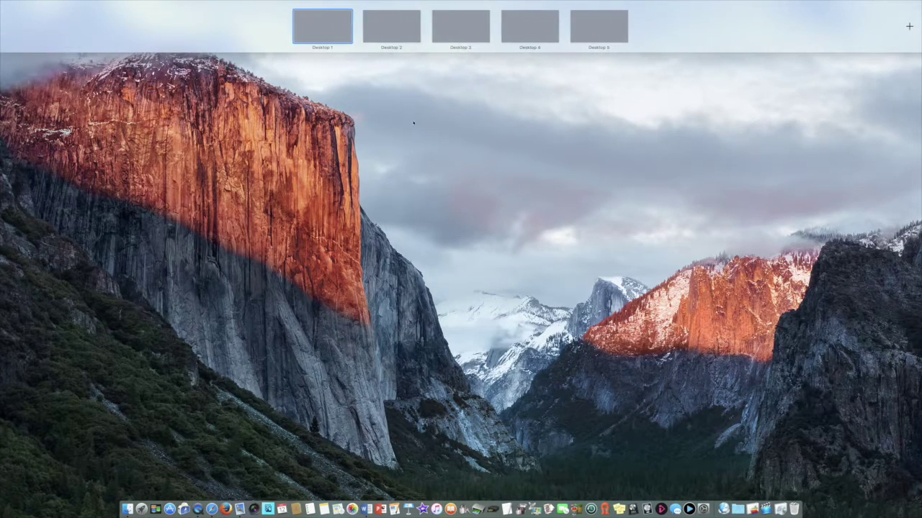
left_click(408, 146)
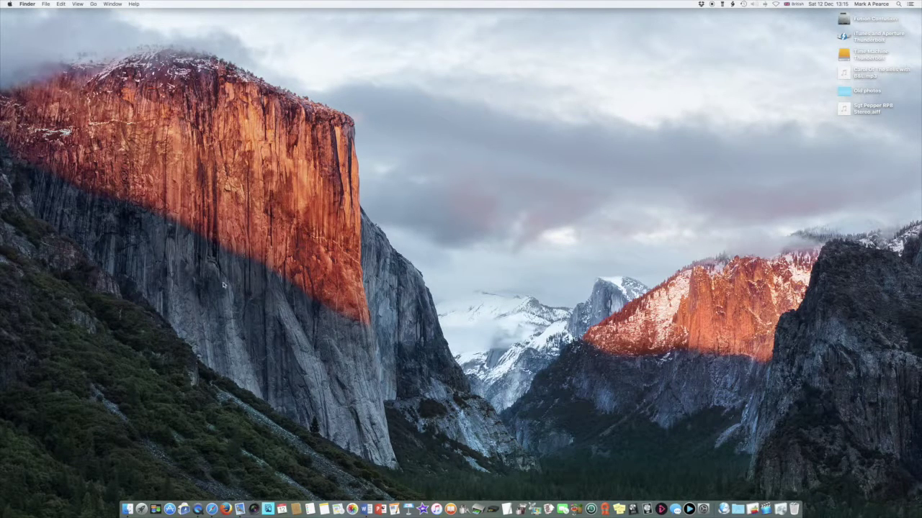
Step: Open System Preferences' Desktop & Screen Saver pane and scroll through its photo folders
left_click(702, 502)
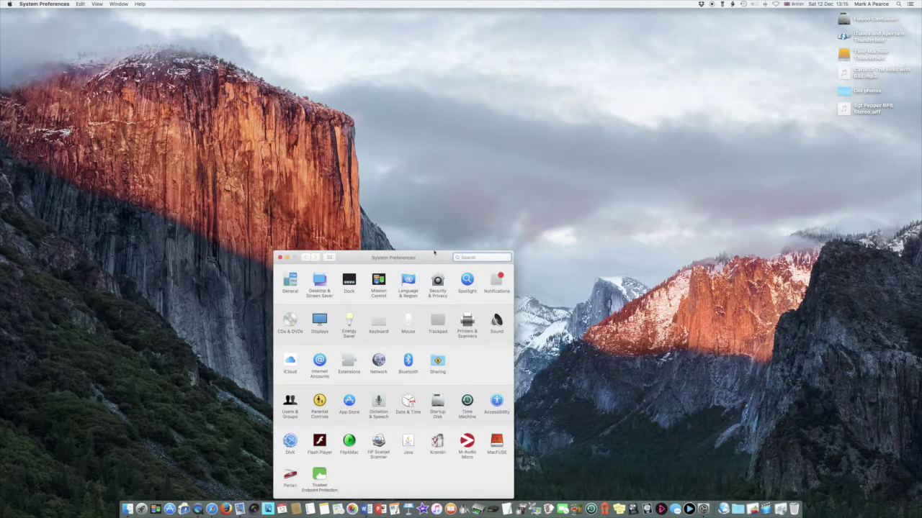
left_click_drag(434, 256, 479, 123)
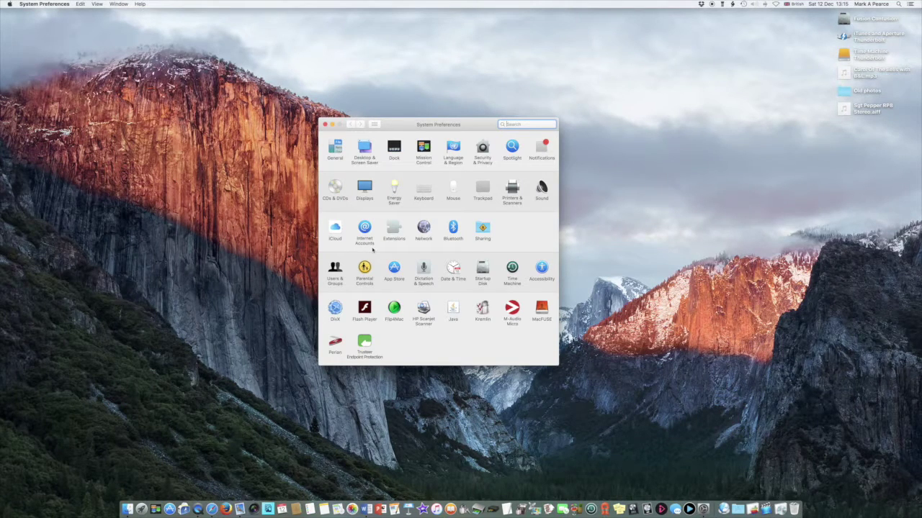
left_click(363, 149)
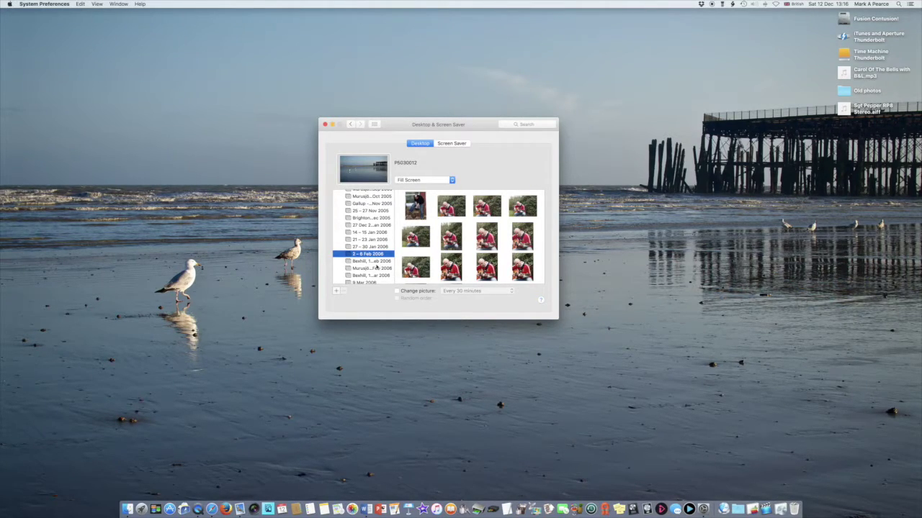
scroll(376, 267, "down", 10)
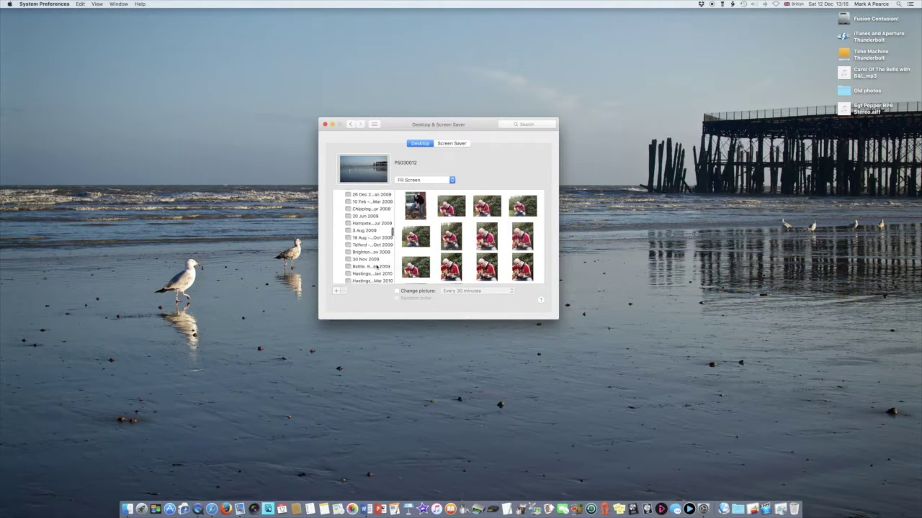
scroll(375, 267, "down", 10)
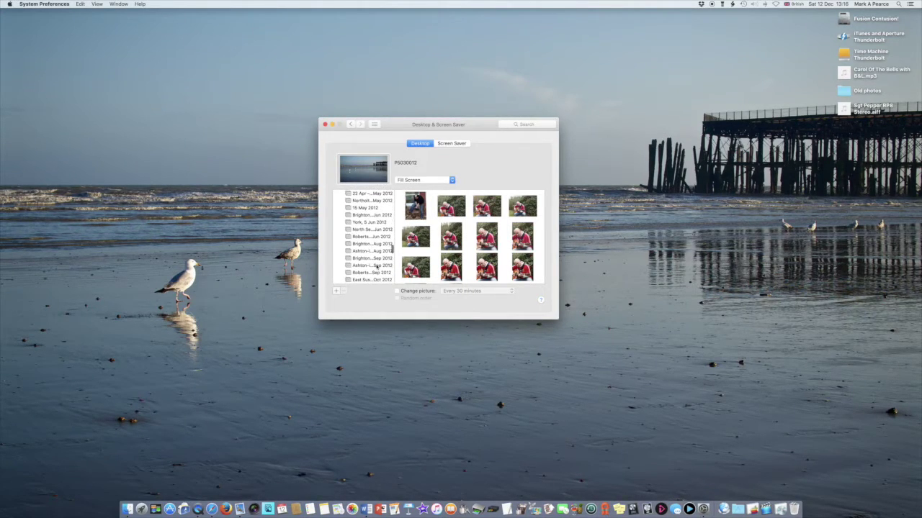
scroll(376, 266, "down", 3)
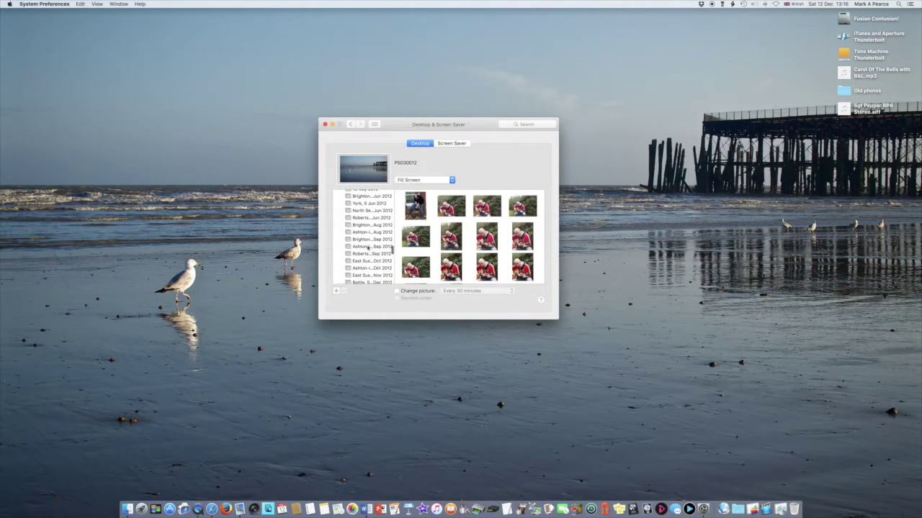
Step: Preview the September and October 2012 folders, then set a 2015 photo as wallpaper
left_click(365, 239)
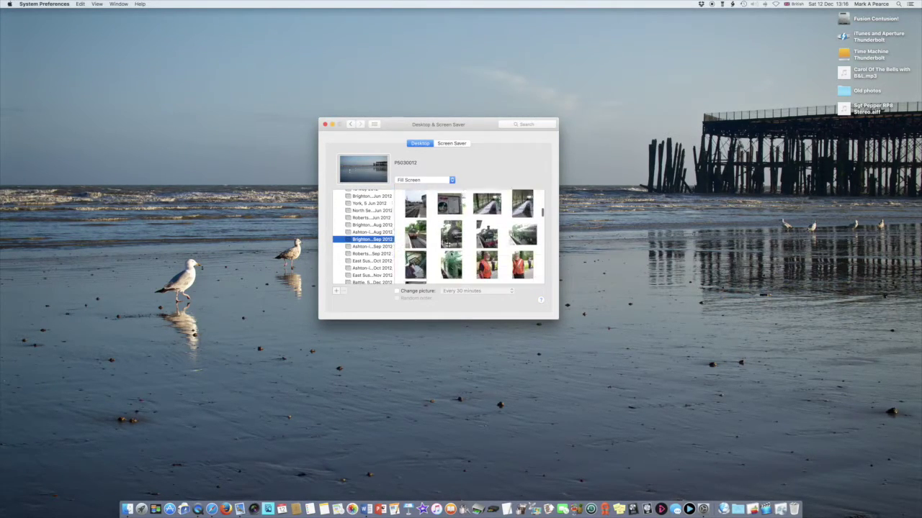
left_click(362, 260)
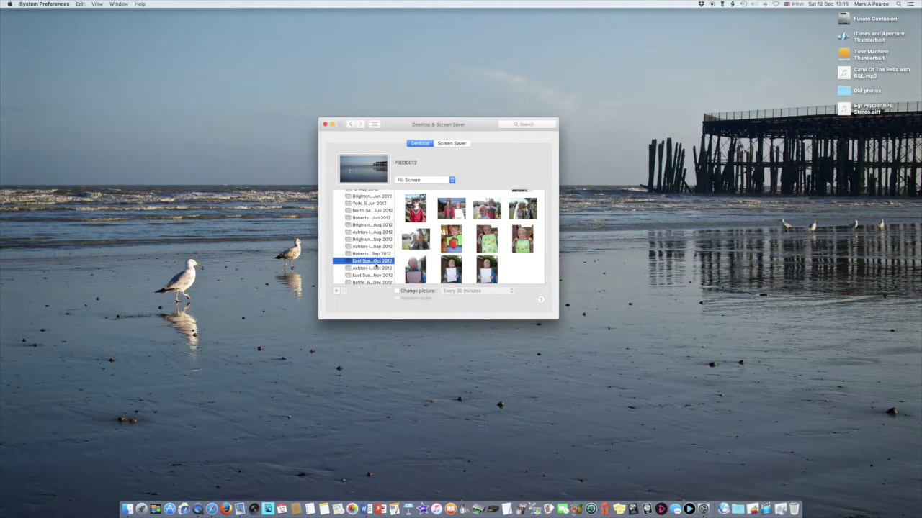
left_click(371, 269)
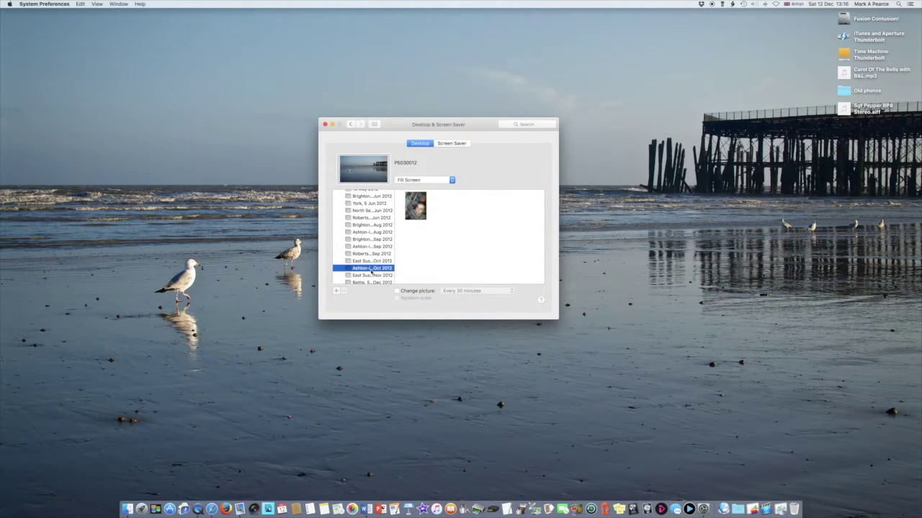
scroll(372, 270, "up", 15)
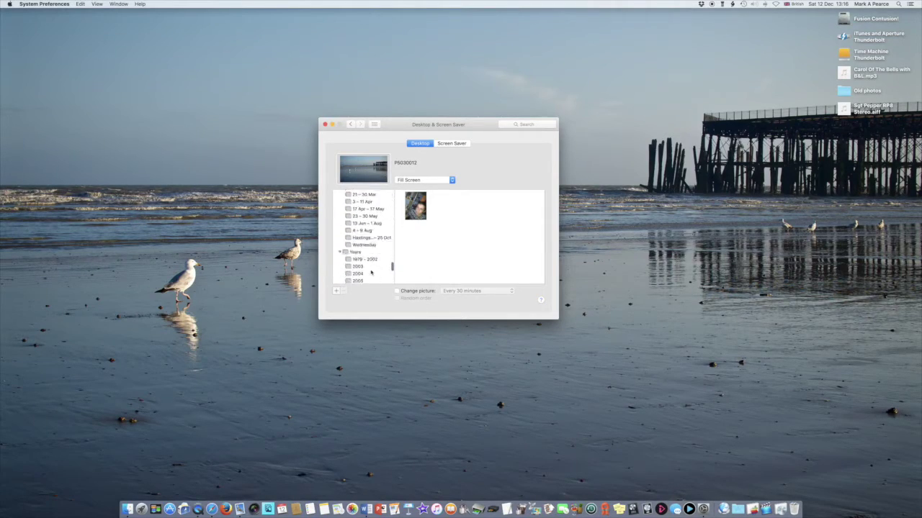
scroll(371, 272, "up", 8)
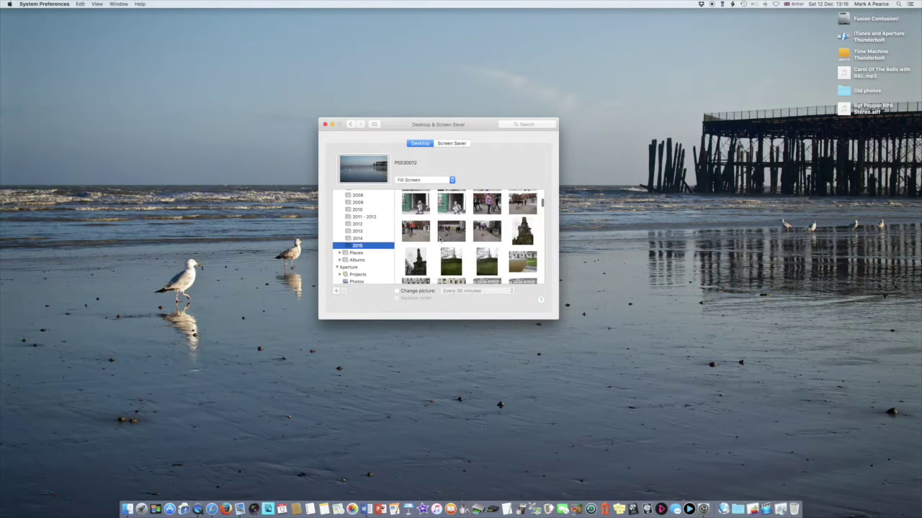
scroll(439, 240, "down", 5)
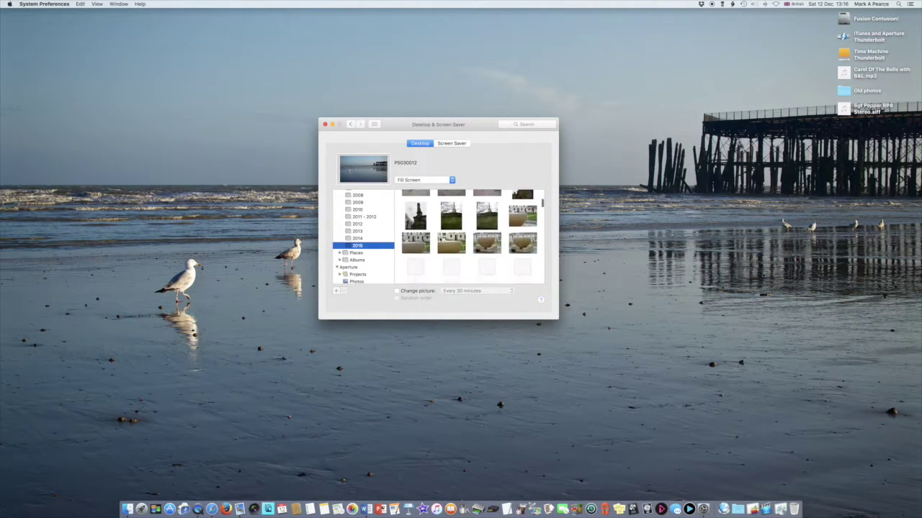
scroll(440, 240, "down", 10)
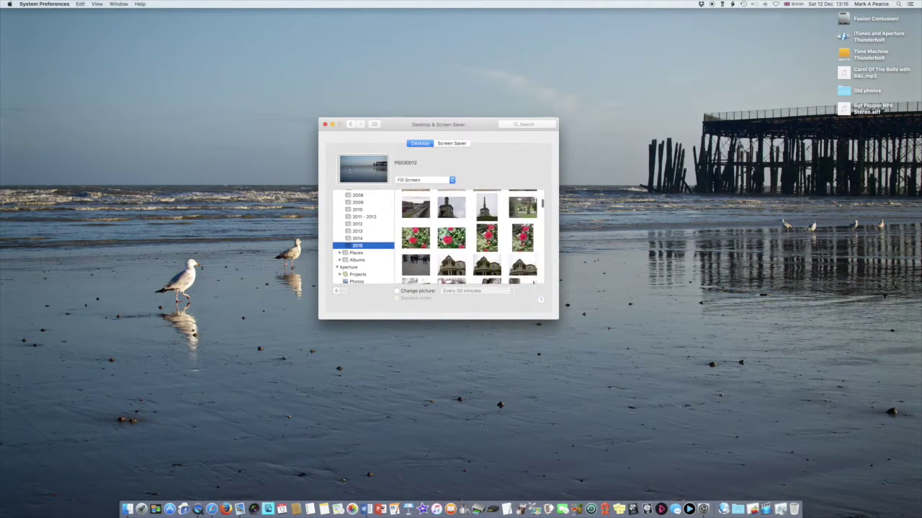
scroll(440, 230, "down", 5)
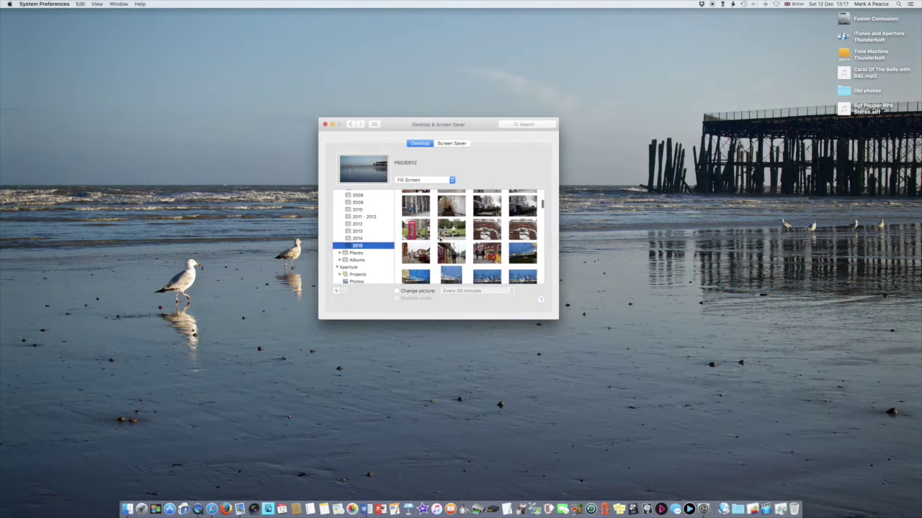
scroll(440, 240, "down", 2)
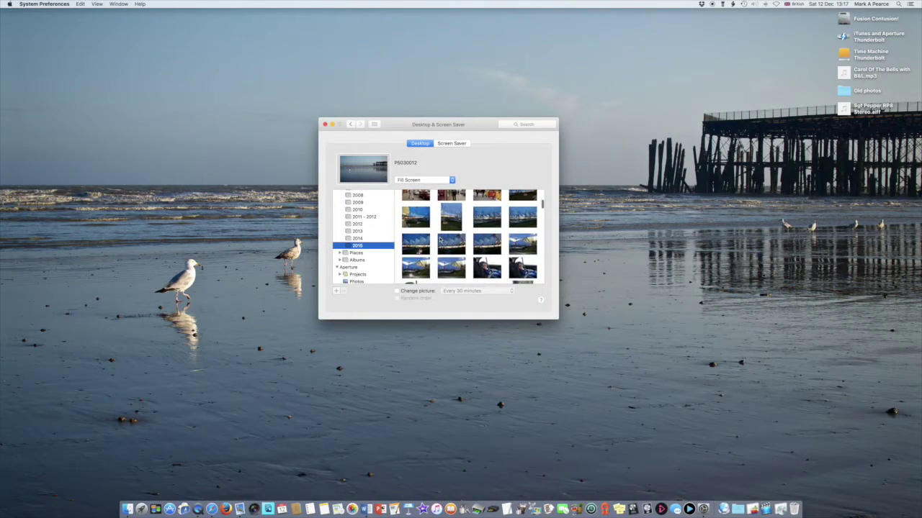
left_click(450, 245)
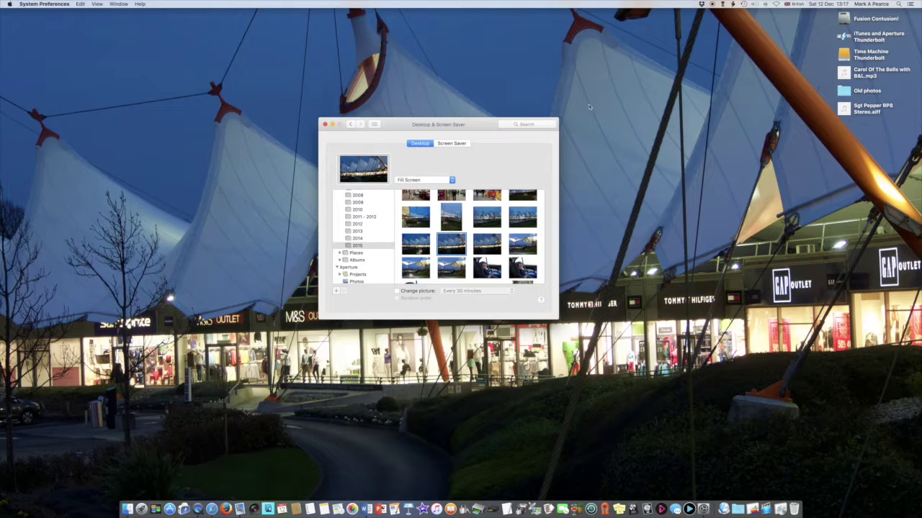
Step: On the next desktop space, set the 2014 seafront promenade photo as wallpaper
key("ctrl+Right")
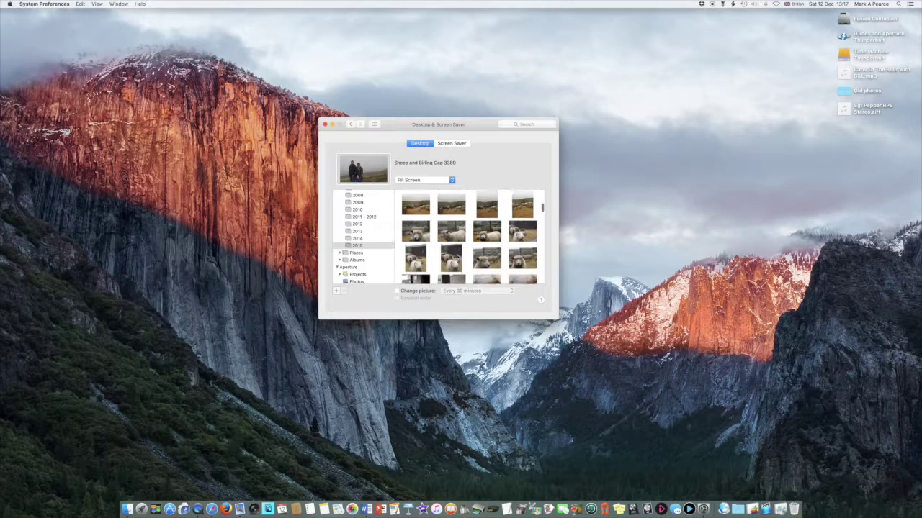
scroll(458, 256, "down", 1)
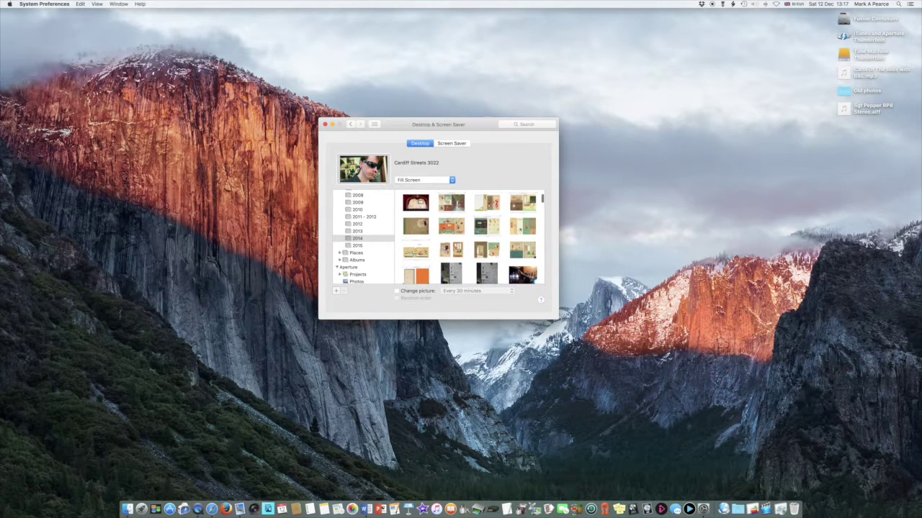
left_click(375, 172)
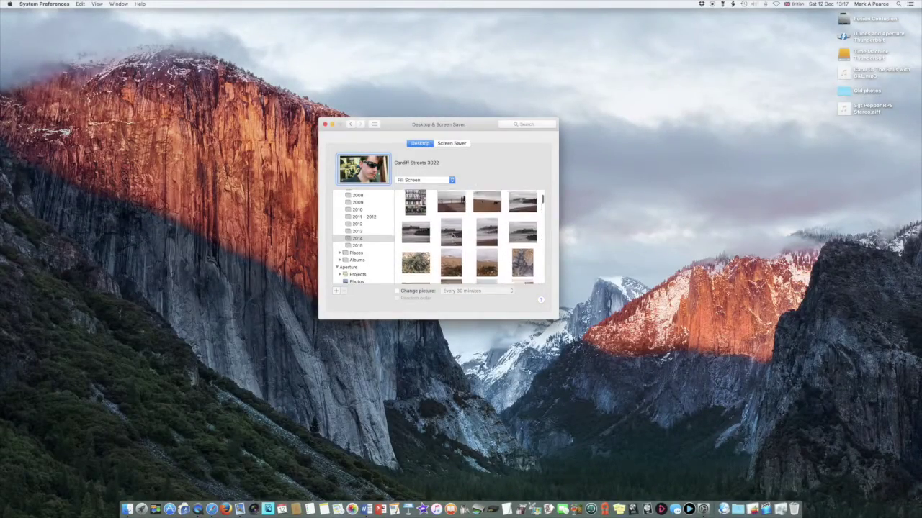
left_click(452, 235)
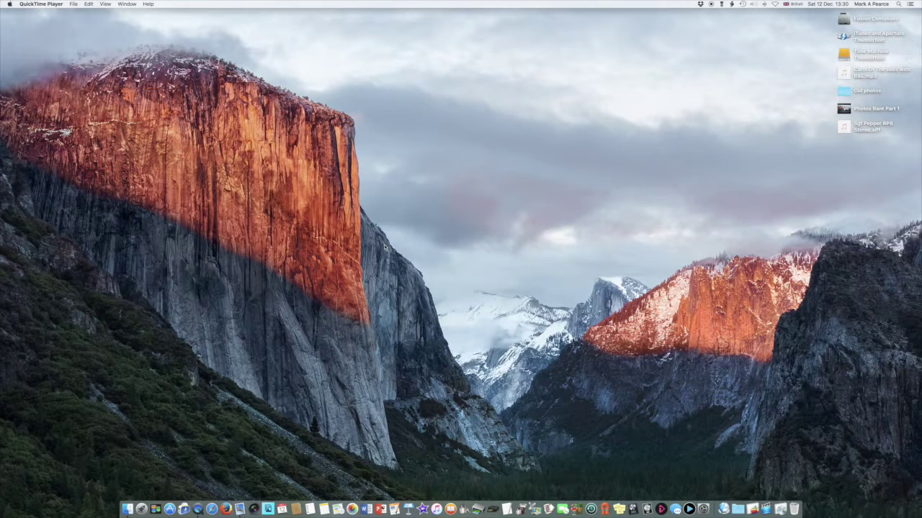
Step: Switch to the Pavilion-wallpaper desktop and briefly open System Preferences, then close it
left_click(388, 299)
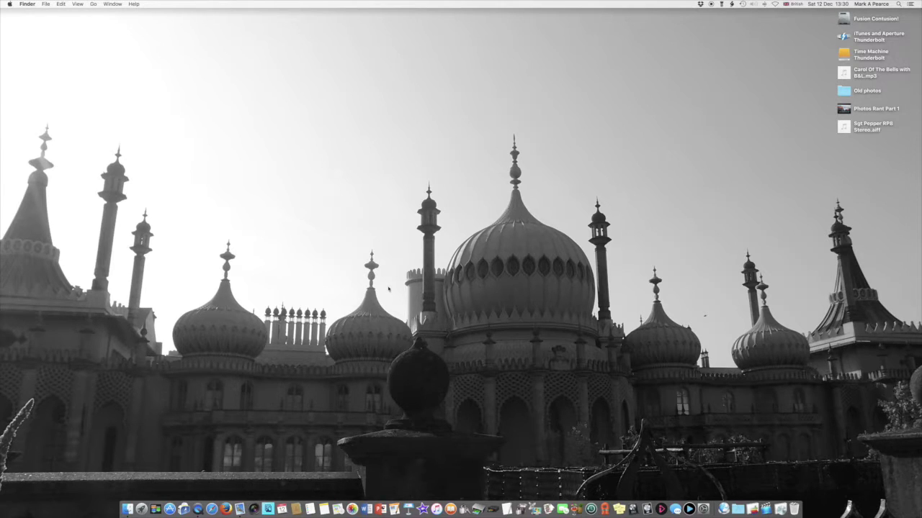
left_click(704, 505)
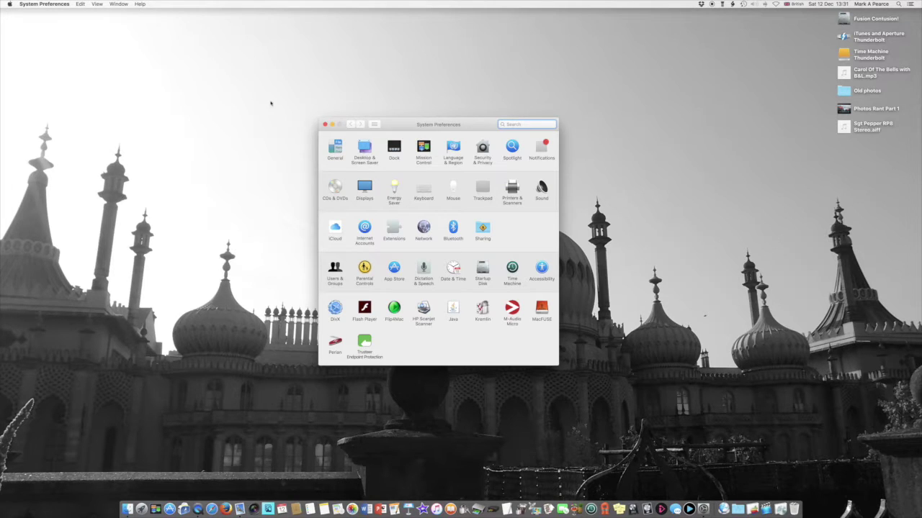
left_click(325, 124)
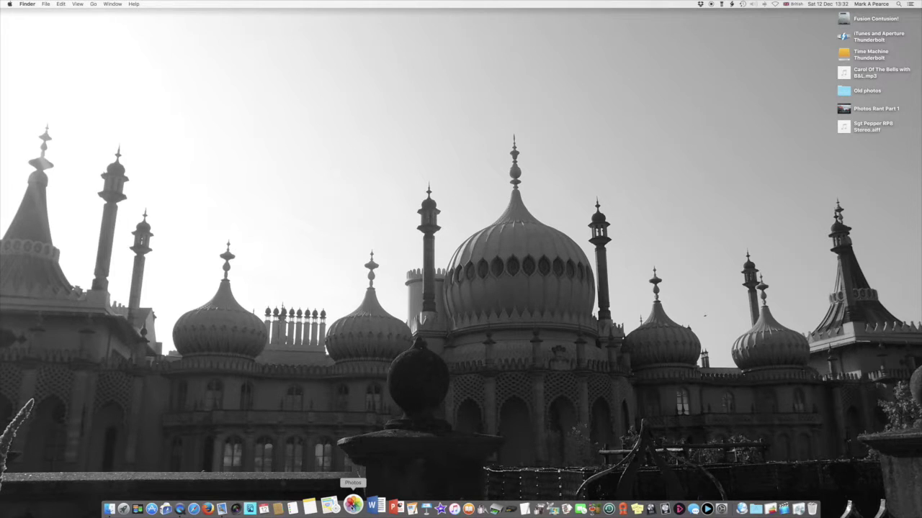
Step: Launch Photos from the Dock
left_click(353, 504)
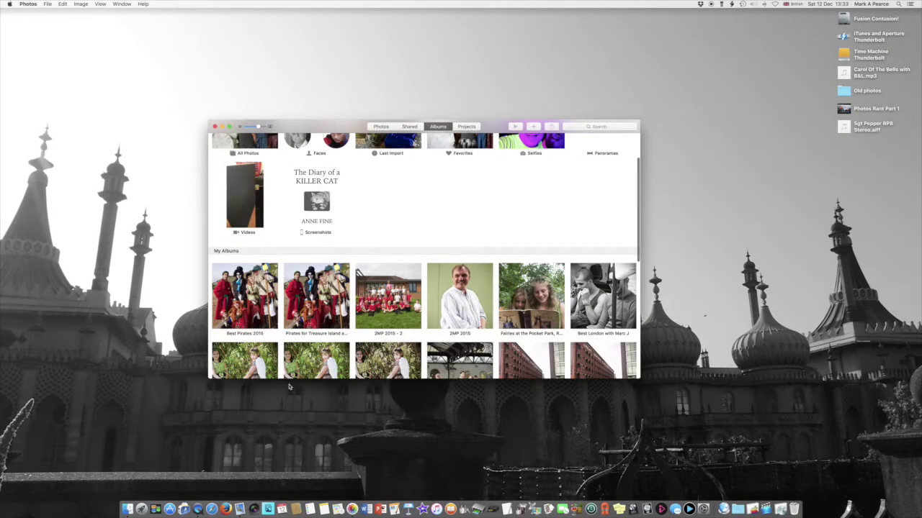
Step: Share the Best Pirates 2015 album to Flickr
left_click(246, 293)
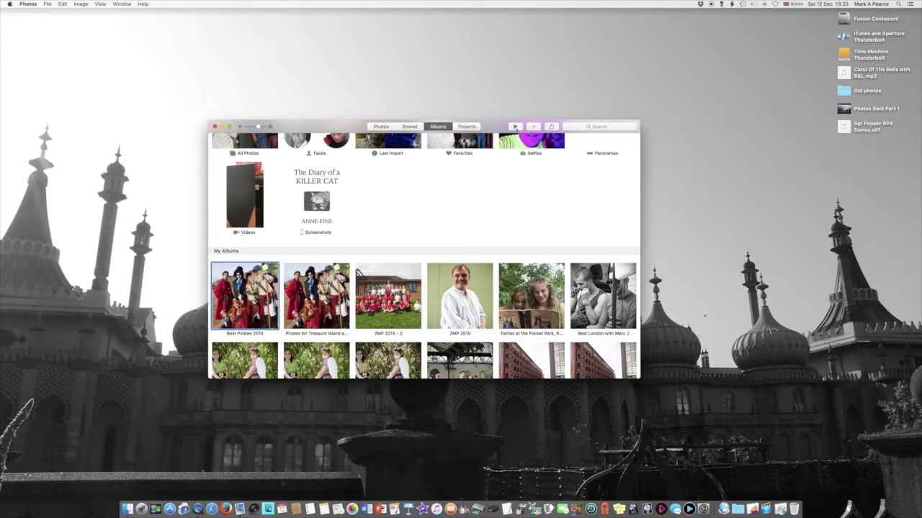
left_click(552, 128)
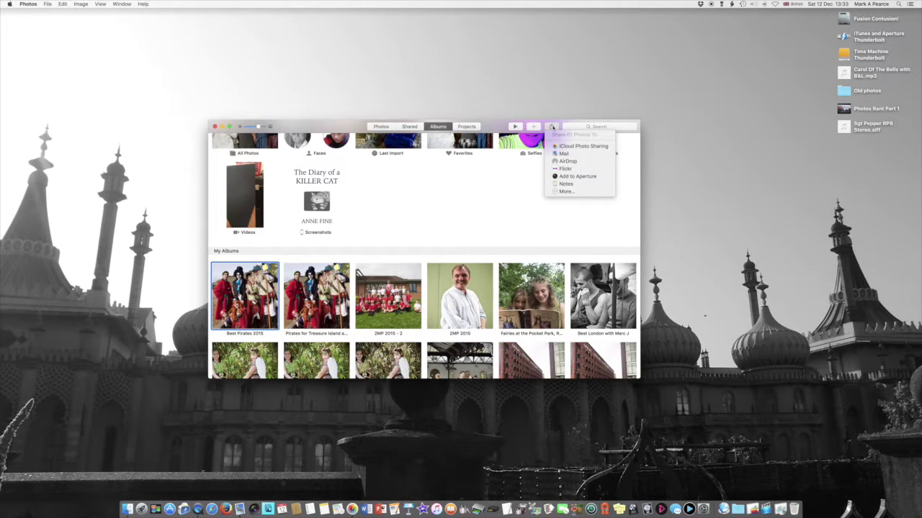
left_click(559, 170)
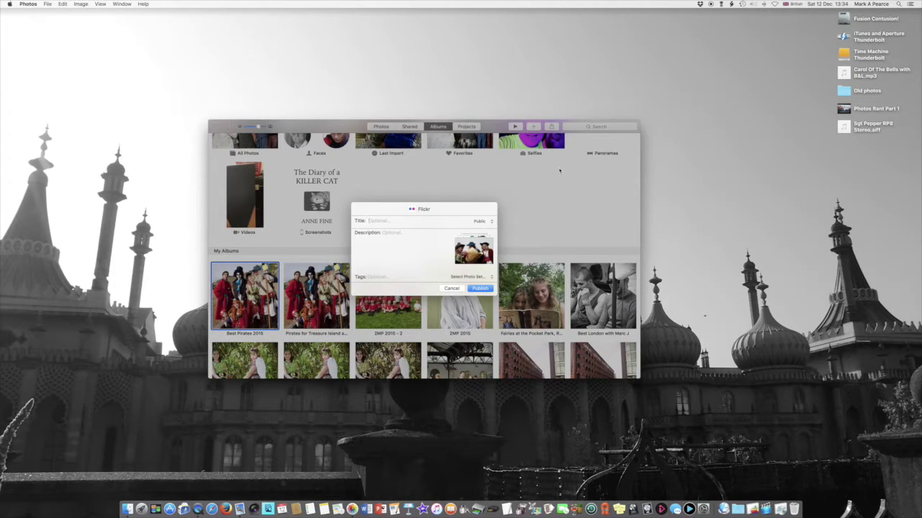
Step: Title the post 'Pirates in Hastings' with description 'Some friends dressed up as Pirates and I took Photos of them'
type("P")
type("irates")
type(" in Hastings")
type("Some")
type(" friends dressu")
type("ed ")
type("up as Pi")
type("rate")
type("s and")
type(" I took P")
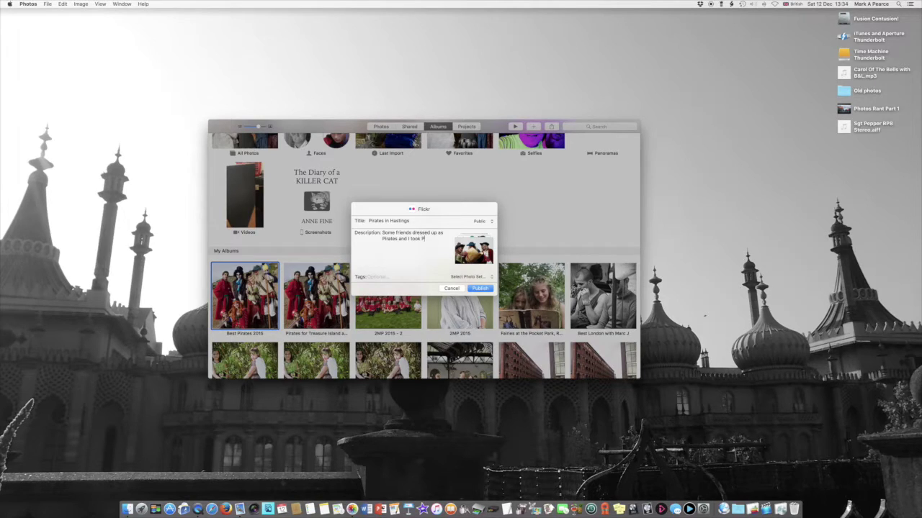
type("hotos")
type(" of them")
Step: Tag the upload Olympus, OM-D, Pirates, Hastings, Seaside and Fun, then publish it
type("P")
type("lympus")
key("comma")
type("OM-D")
key("comma")
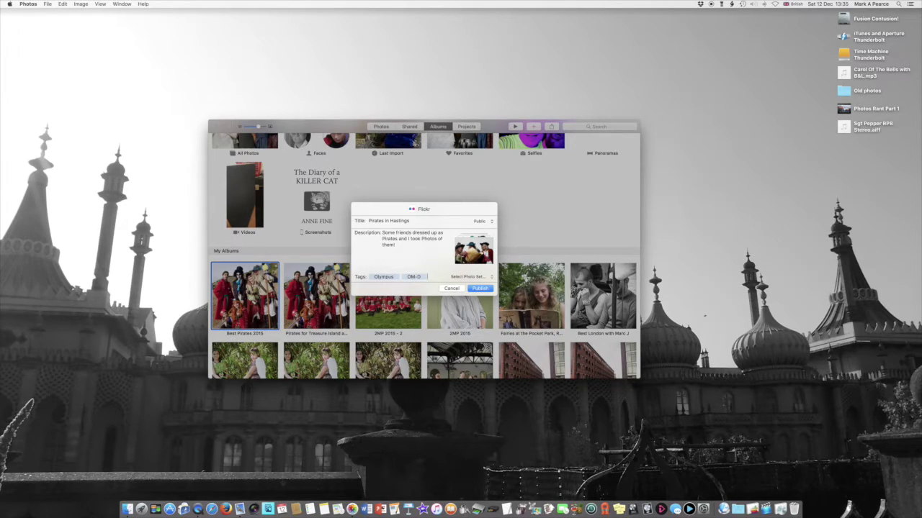
type("Pirate")
type("s")
key("comma")
type("Hastings")
key("comma")
type("Seaside")
key("Return")
type("Fun")
key("Return")
left_click(478, 288)
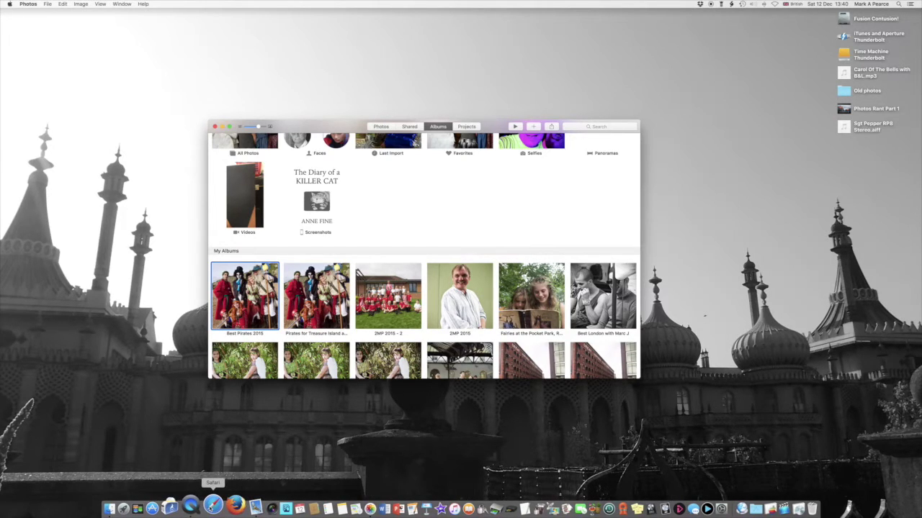
Step: Bring Safari to the front from the Dock
left_click(213, 504)
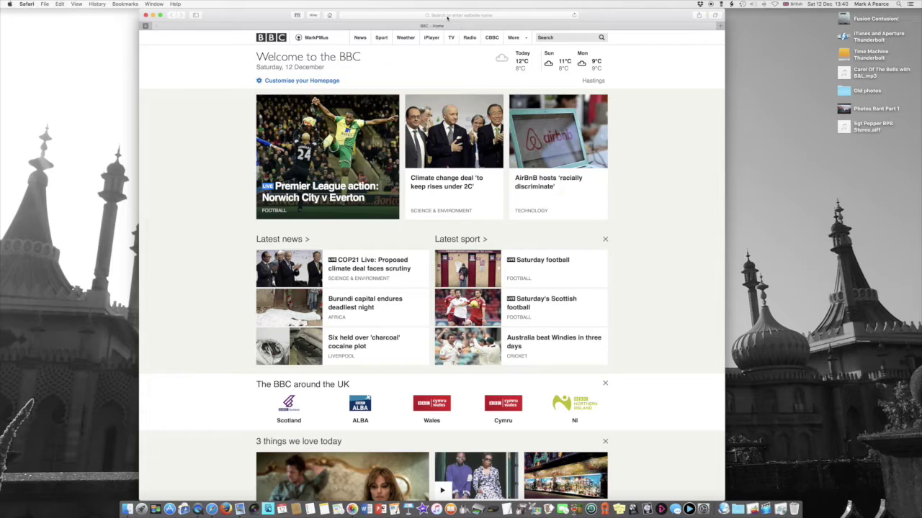
Step: Load the Flickr photostream from Safari's Favorites > Social bookmarks
left_click(446, 16)
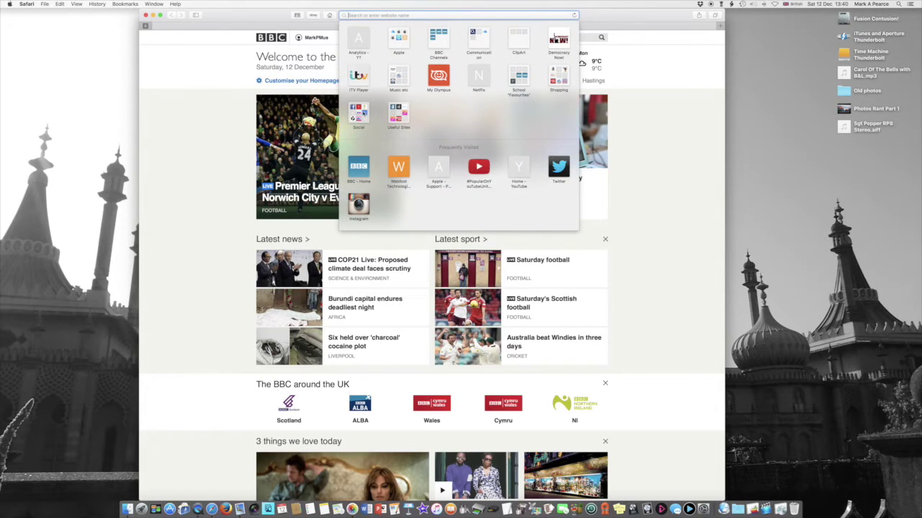
left_click(360, 113)
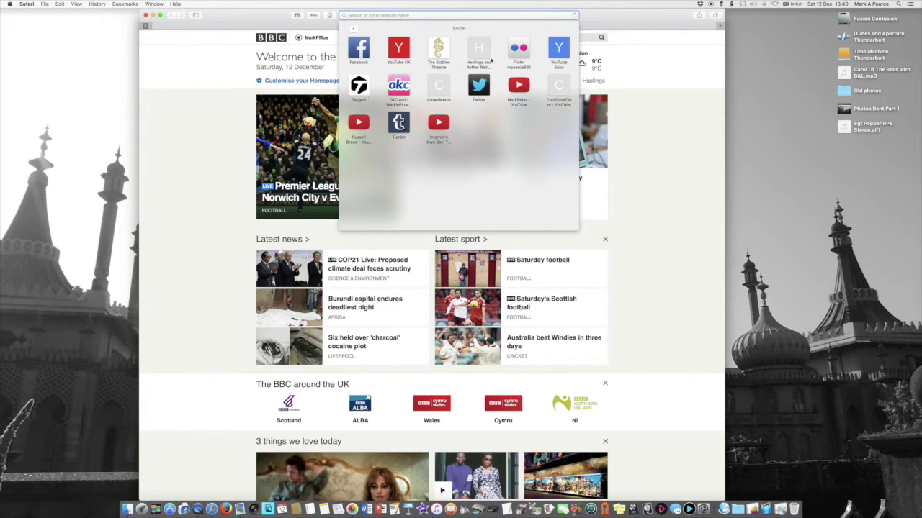
left_click(521, 48)
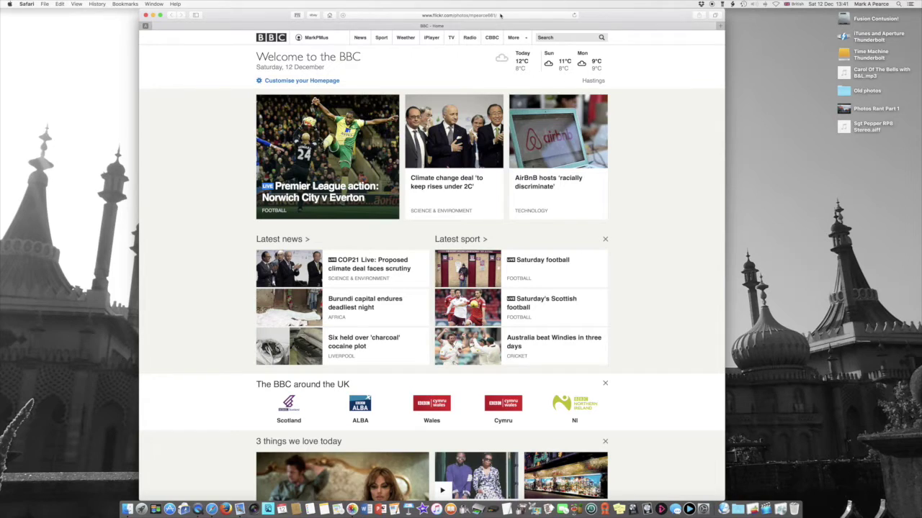
left_click(501, 15)
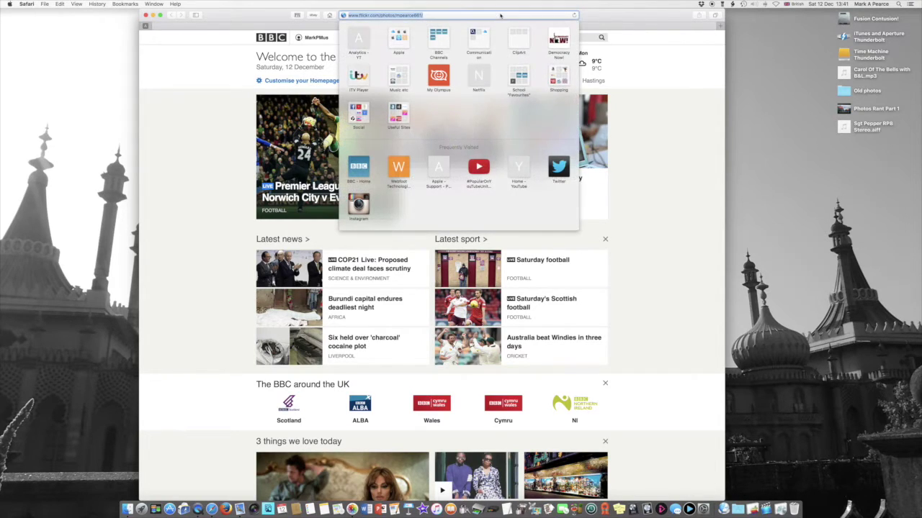
left_click(482, 13)
key("Return")
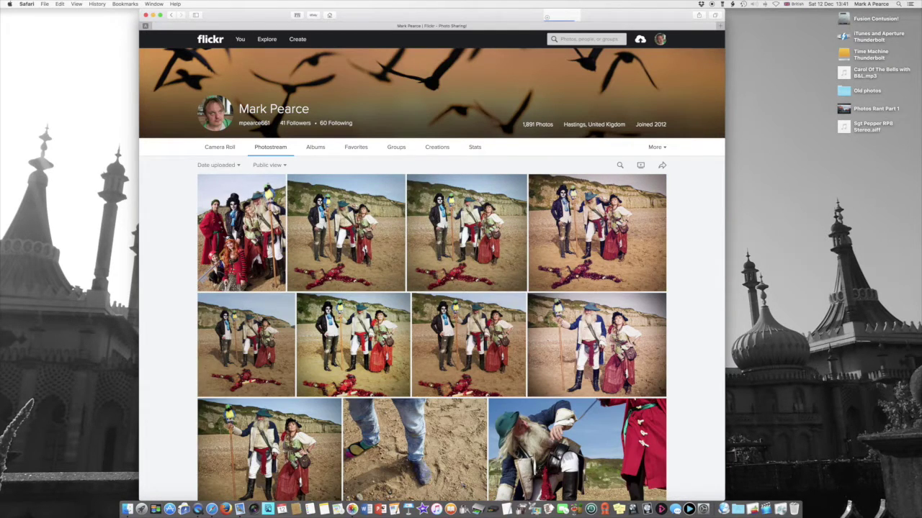
key("ctrl+Up")
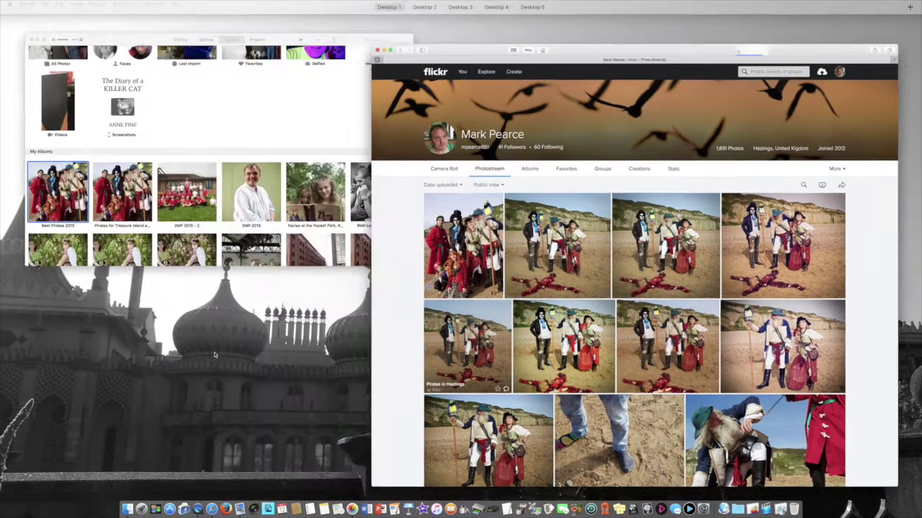
left_click(472, 58)
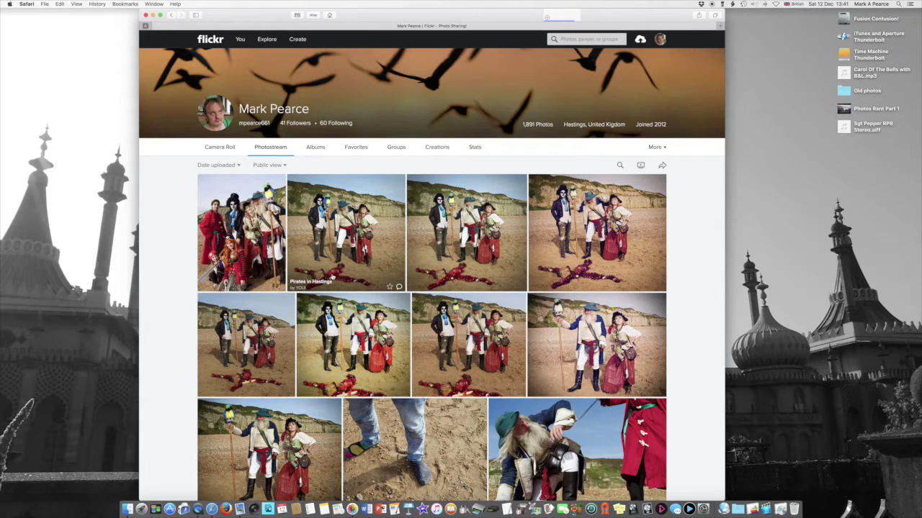
left_click(256, 262)
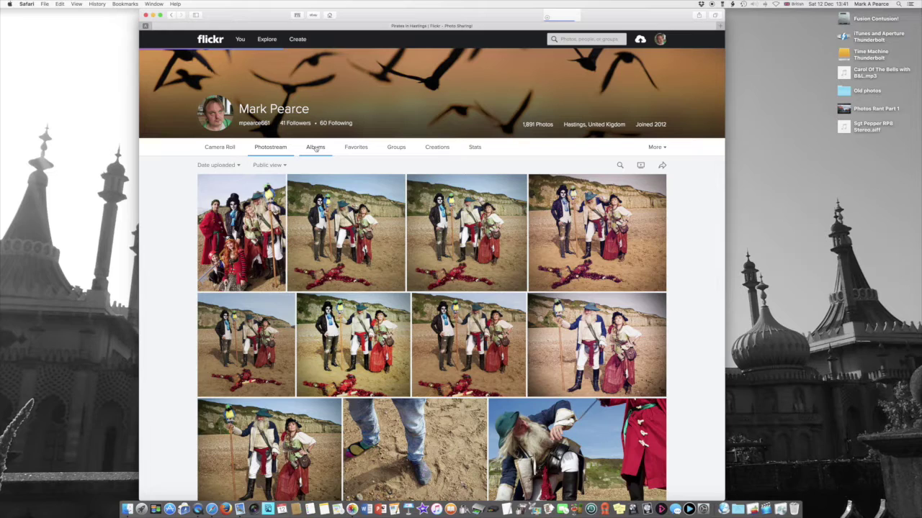
left_click(316, 148)
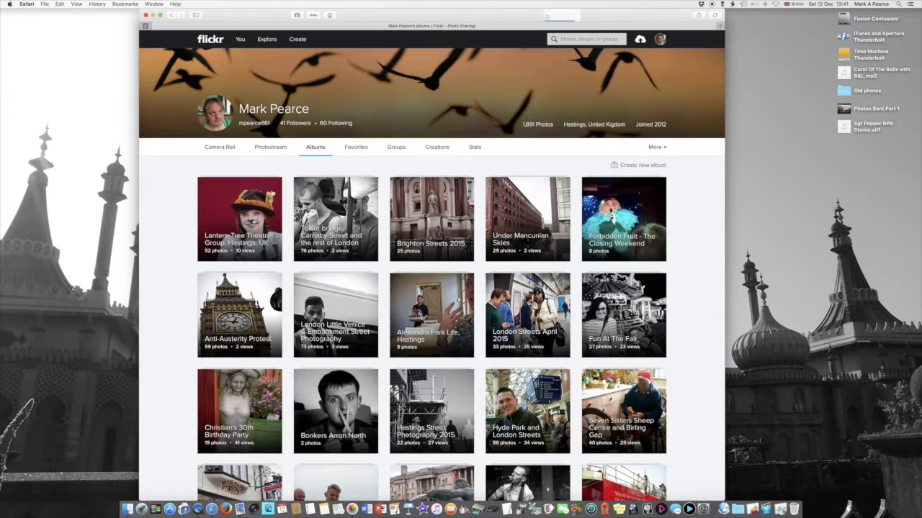
Step: Scroll the Flickr Albums page to look over the existing albums
mouse_move(257, 216)
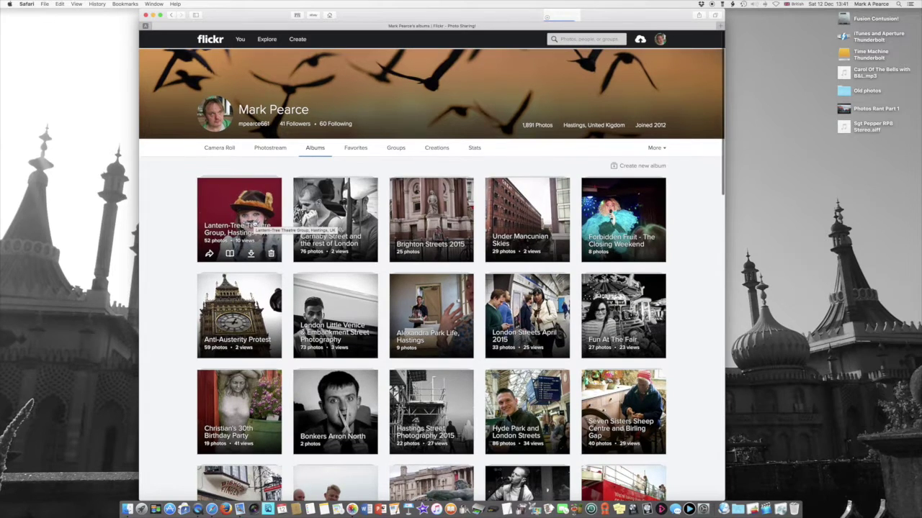
scroll(253, 225, "down", 1)
scroll(253, 225, "up", 1)
scroll(253, 225, "down", 3)
scroll(252, 224, "up", 3)
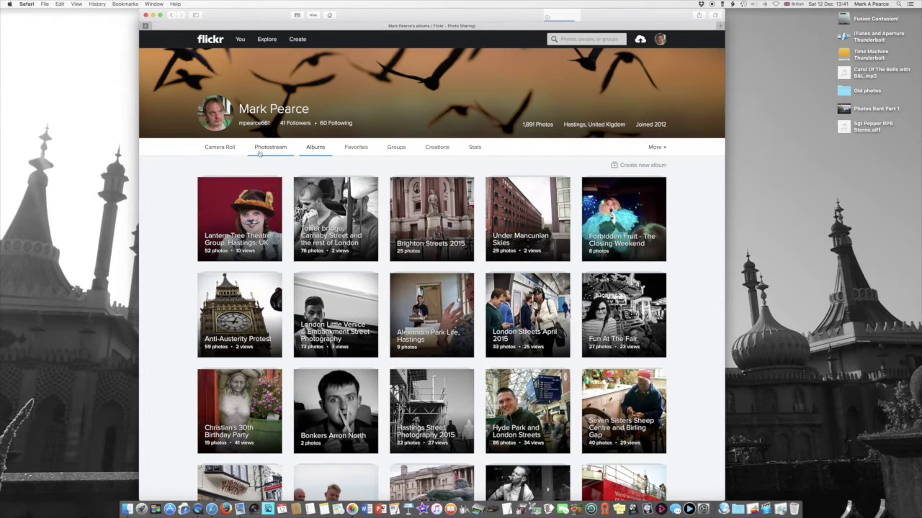
Step: Switch from the albums grid back to the photostream of costumed pirate beach photos
left_click(267, 148)
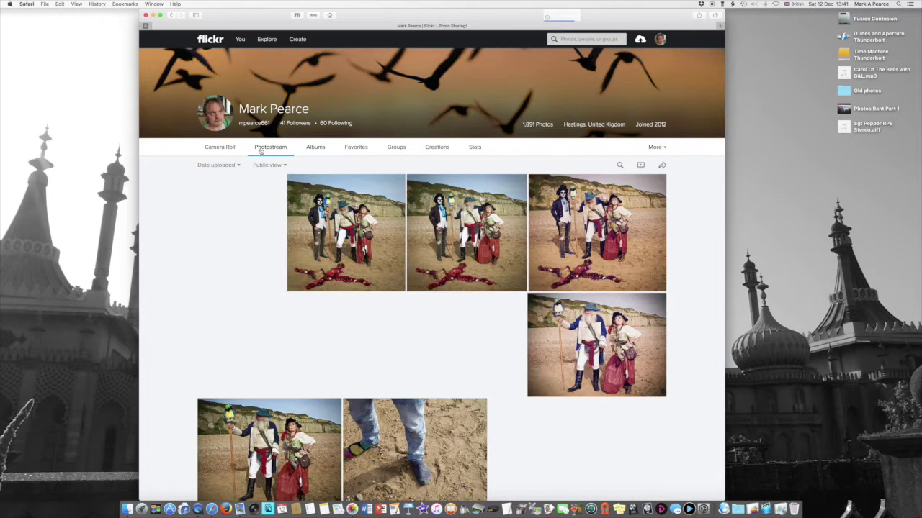
mouse_move(240, 41)
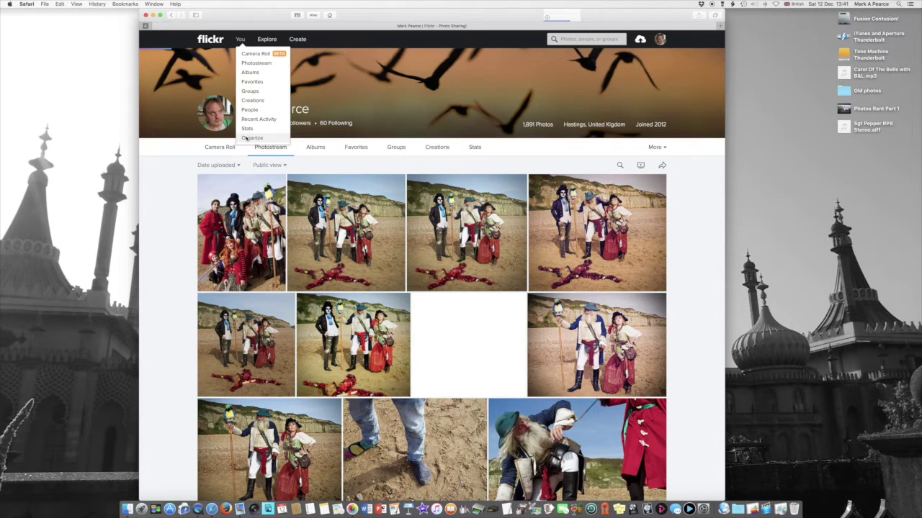
Step: In Organizr, select all 61 pirate photos in the filmstrip, from the first to the last
left_click(246, 138)
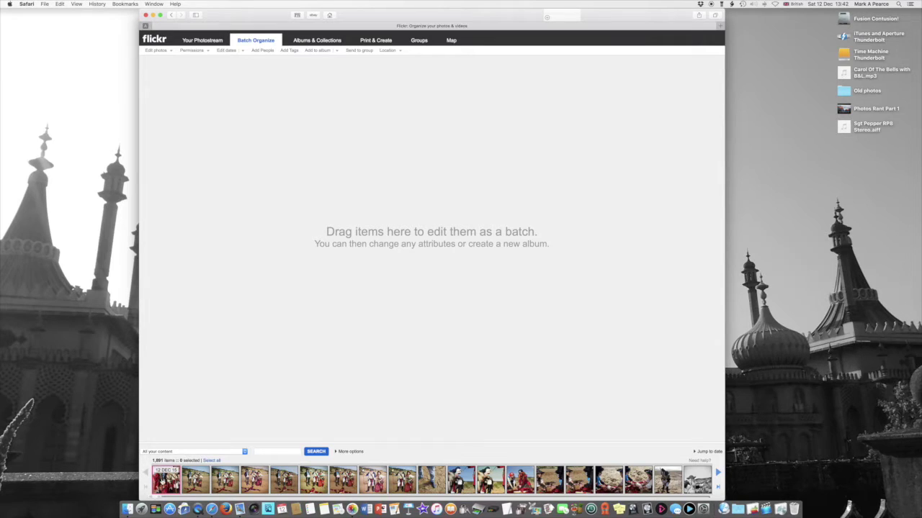
left_click(162, 481)
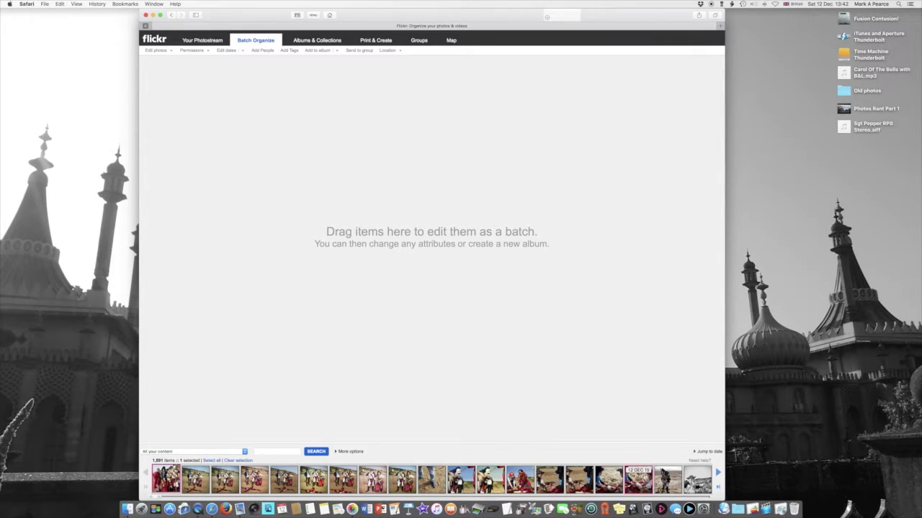
left_click(717, 473)
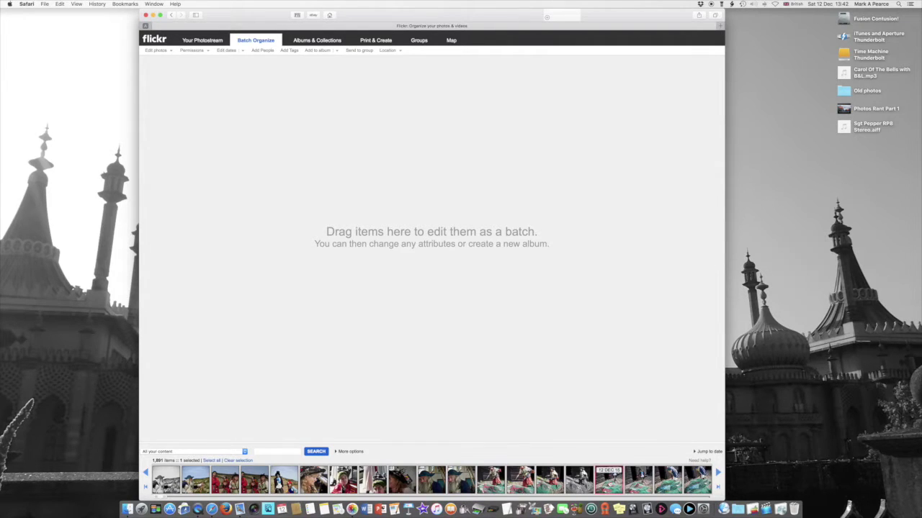
left_click(718, 473)
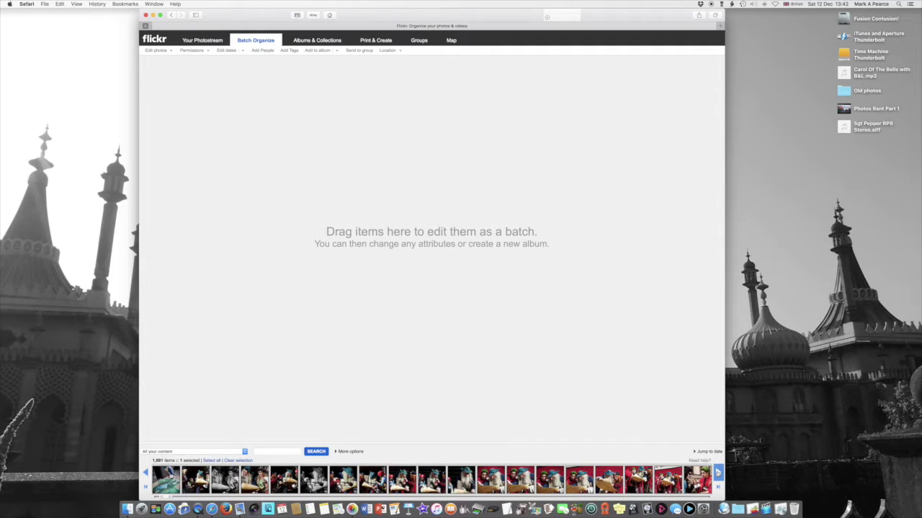
left_click(718, 473)
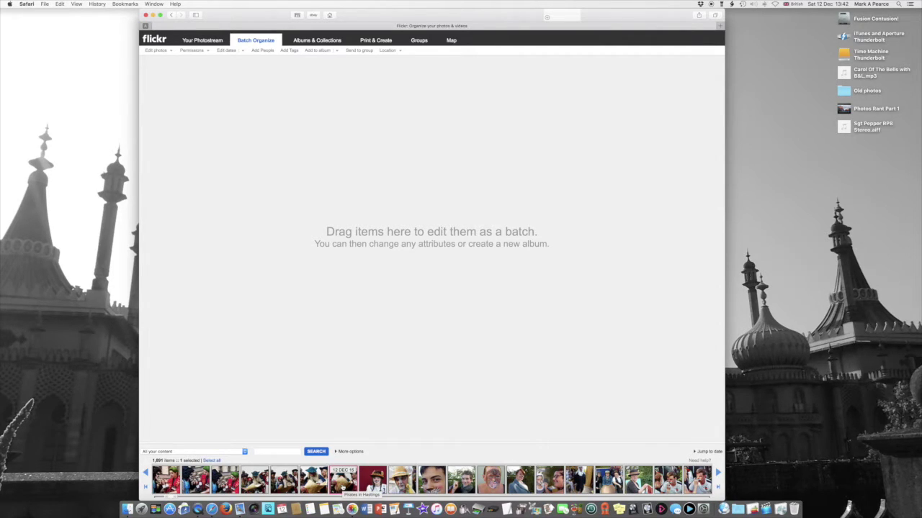
left_click(343, 481, "shift")
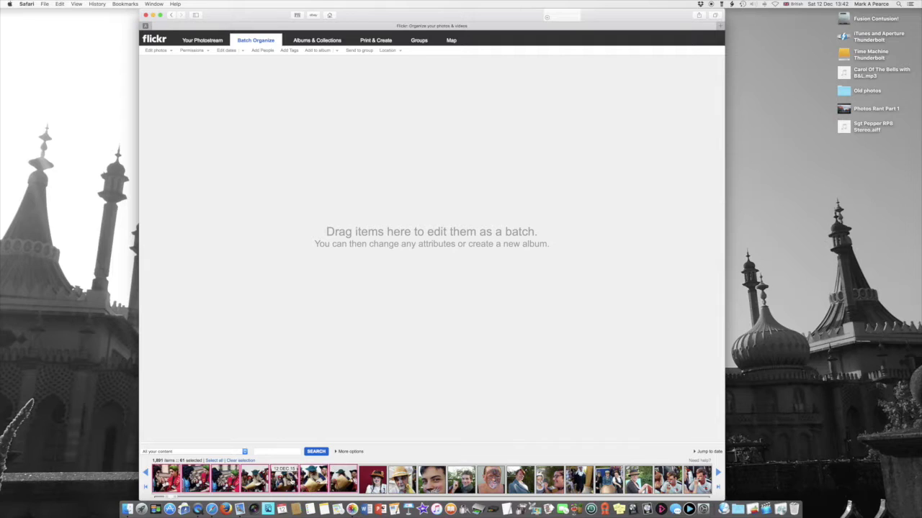
Step: Move the 61 selected pirate photos into the Batch Organize area to add them to an album
left_click_drag(285, 479, 358, 144)
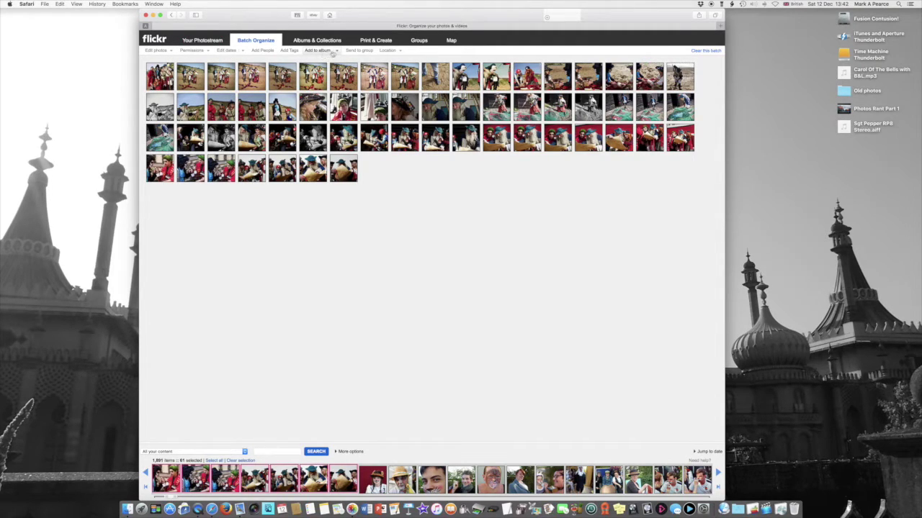
left_click(334, 52)
Step: Create a new album titled 'Pirates in Hastings', described 'Some friends dressed up as pirates and I took photos of them'
left_click(328, 59)
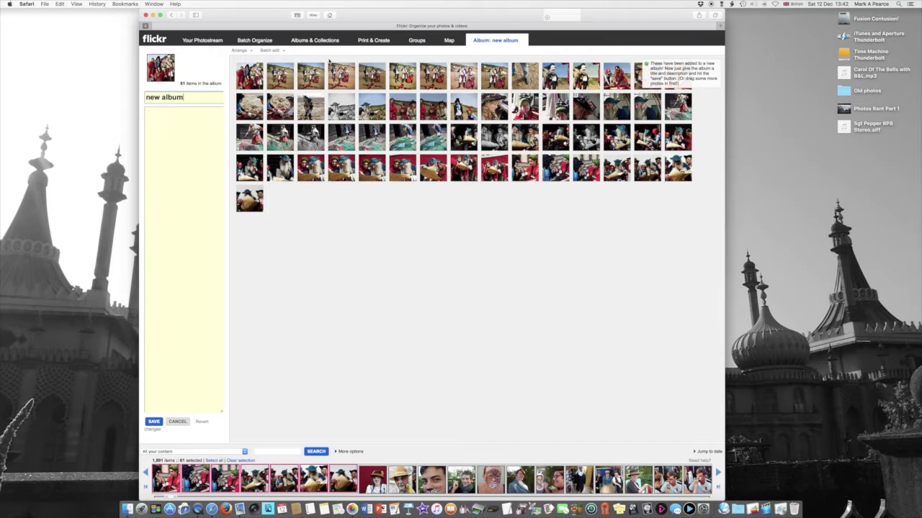
key("BackSpace")
key("BackSpace")
key("BackSpace")
key("BackSpace")
key("BackSpace")
key("BackSpace")
key("BackSpace")
key("BackSpace")
key("BackSpace")
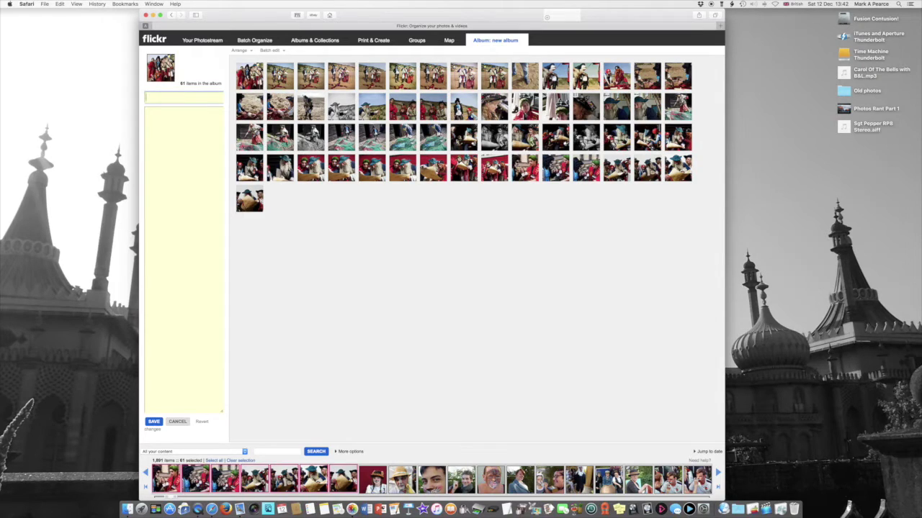
type("Pirates in Ha")
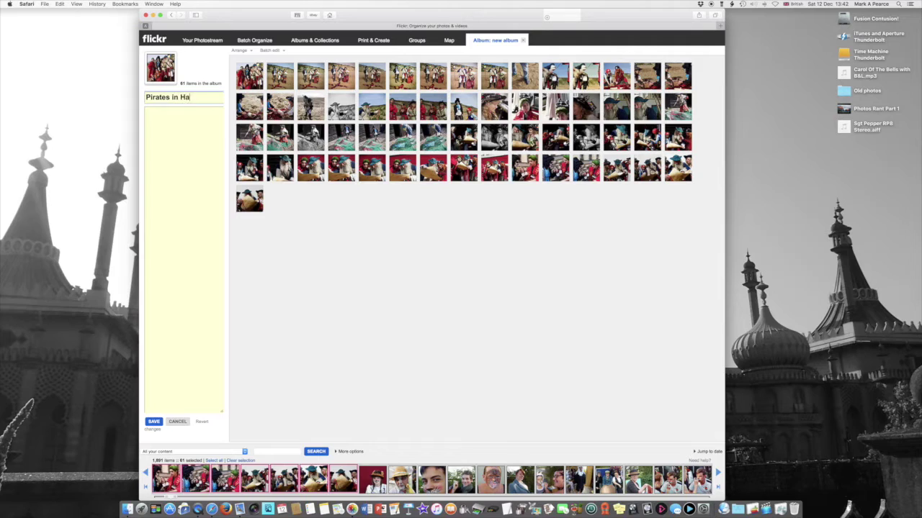
type("stings")
left_click(153, 112)
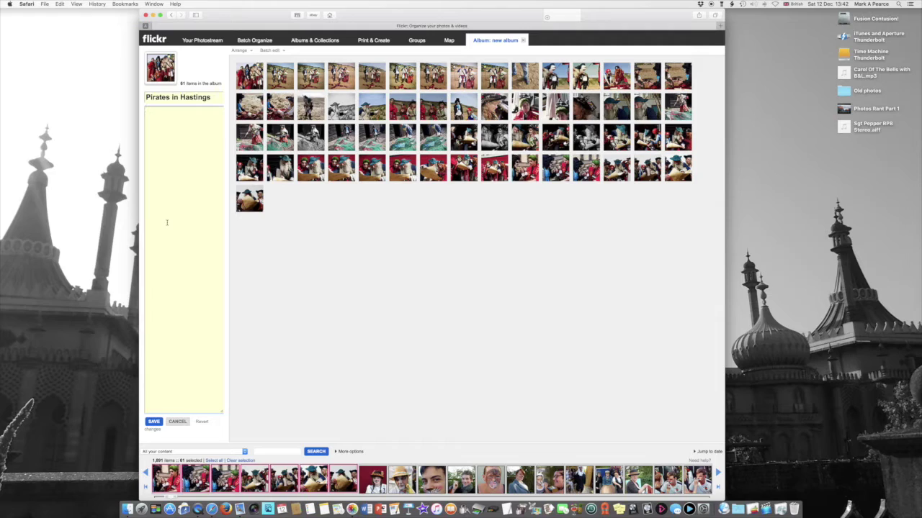
type("Som")
type("e fr")
type("iends dressed up as ")
type("pirates in")
type("d I took pho")
type("tos of them!")
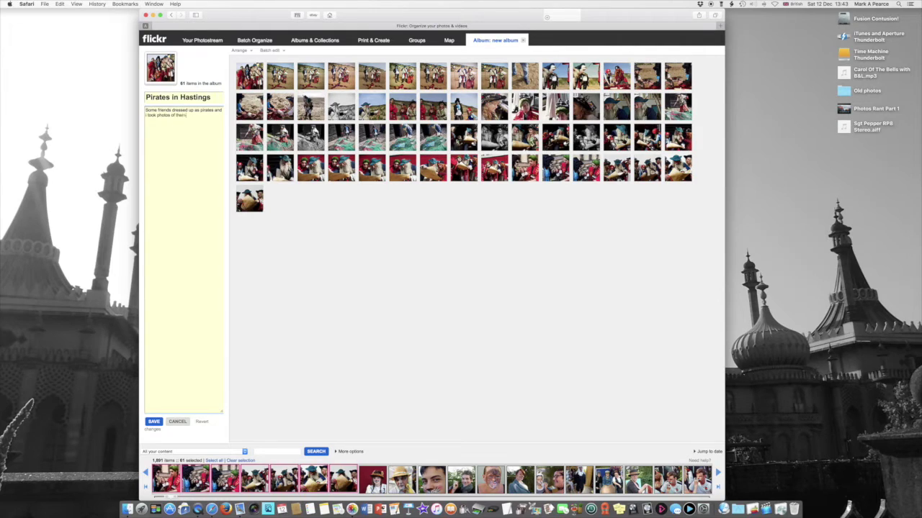
Step: Save the Pirates in Hastings album and stay in Organizr rather than leaving for the photostream
left_click(152, 422)
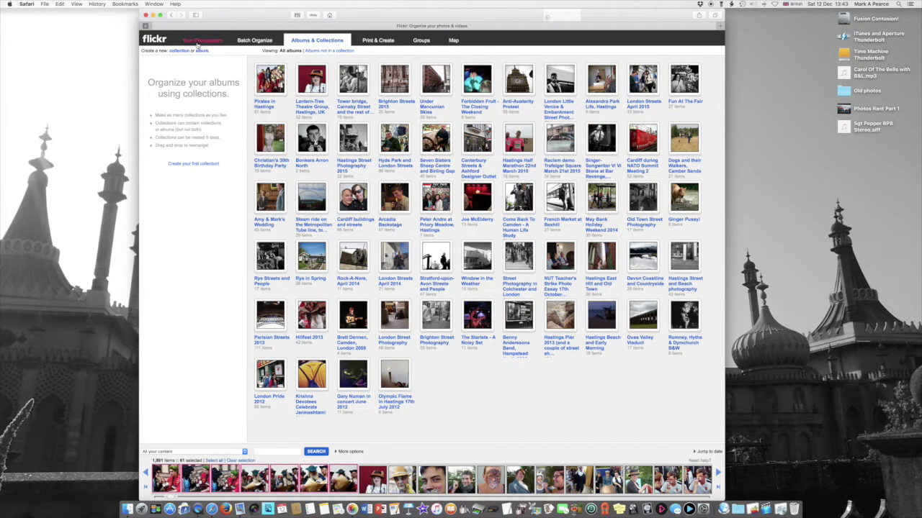
left_click(196, 41)
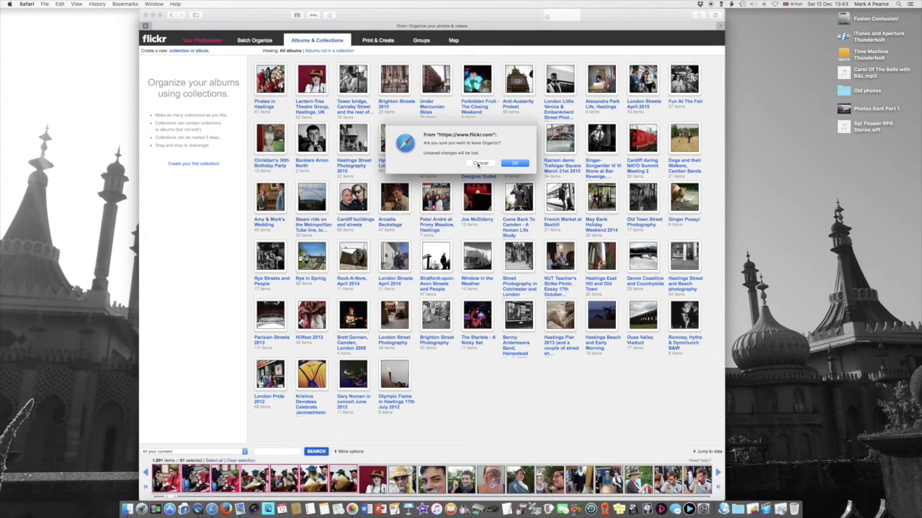
left_click(479, 164)
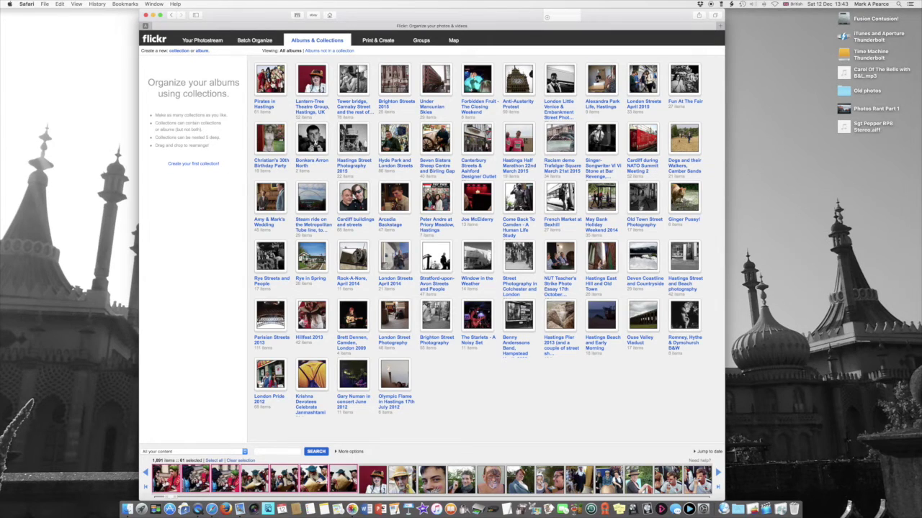
Step: Open the 61-item Pirates in Hastings album from Albums & Collections
double_click(271, 80)
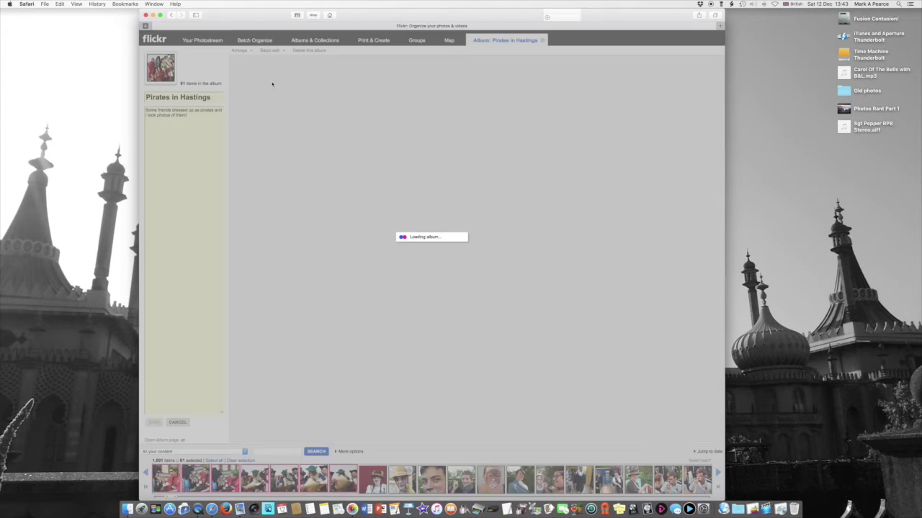